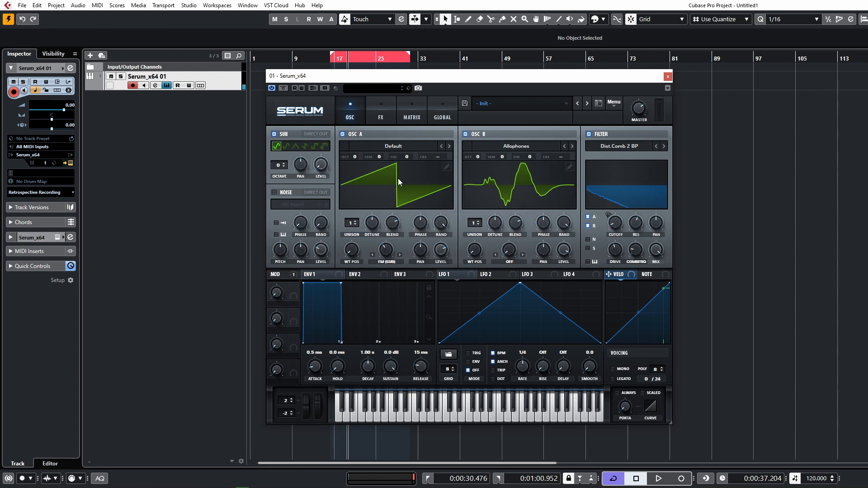
# Switch off oscillator A and adjust the Dist.Comb 2 BP filter's cutoff and comb frequency.
pyautogui.click(344, 135)
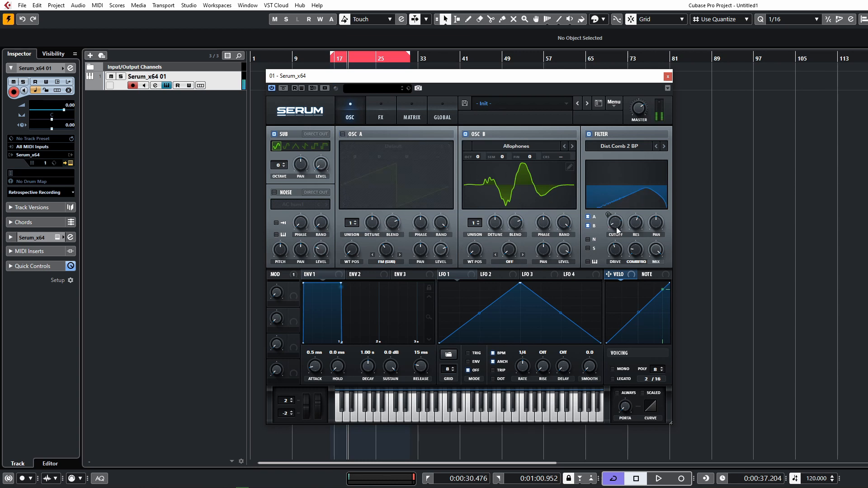
pyautogui.moveTo(616, 227); pyautogui.dragTo(618, 219)
pyautogui.moveTo(638, 254); pyautogui.dragTo(639, 266)
pyautogui.moveTo(616, 223); pyautogui.dragTo(641, 240)
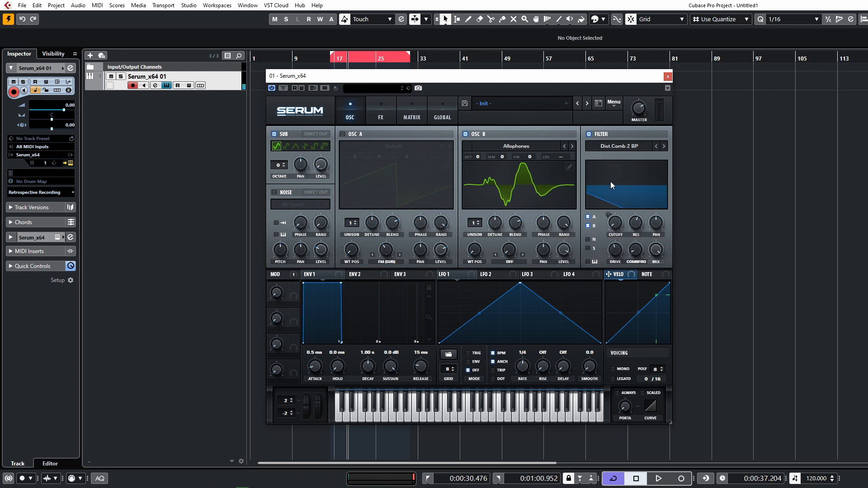
# Change the oscillator filter's type to Band 12 and switch the filter off.
pyautogui.click(621, 147)
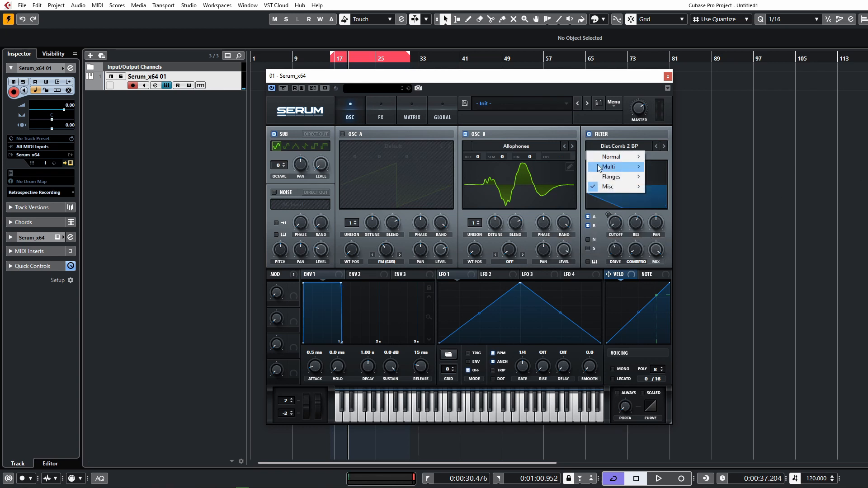
pyautogui.moveTo(609, 157)
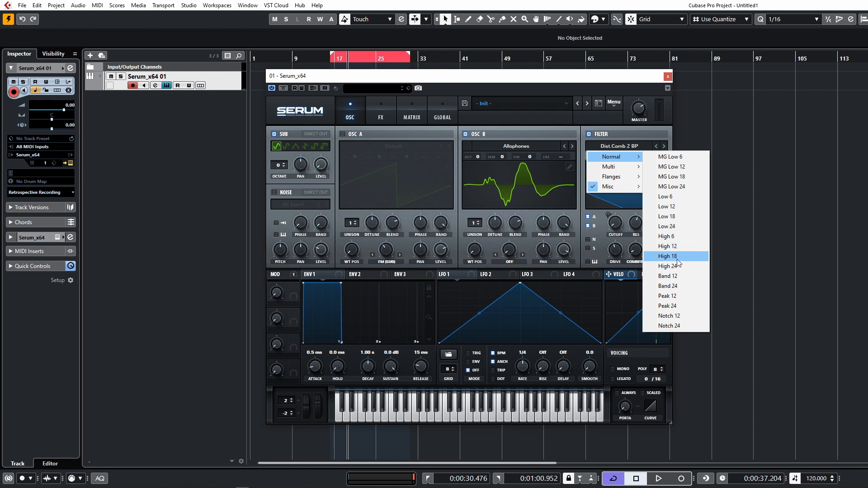
pyautogui.click(671, 286)
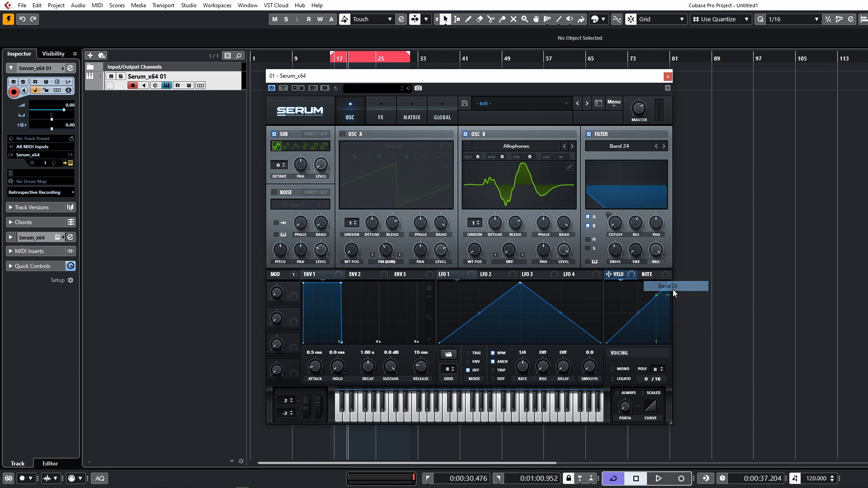
pyautogui.click(656, 150)
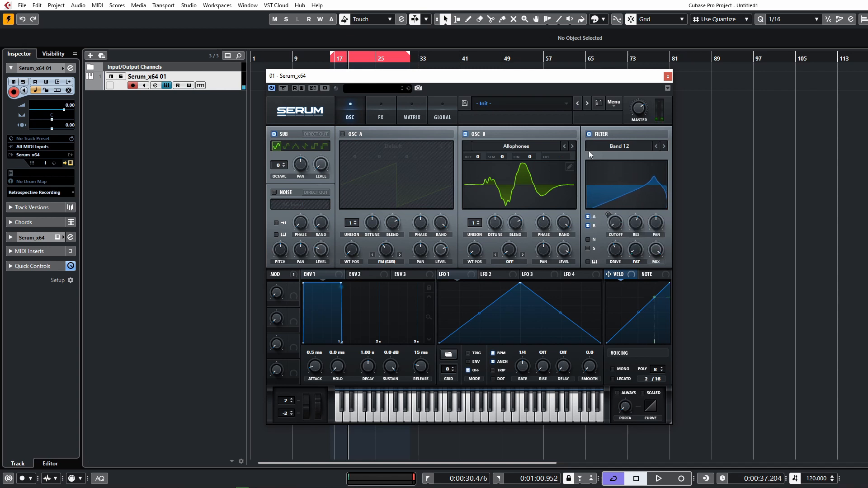
pyautogui.click(588, 134)
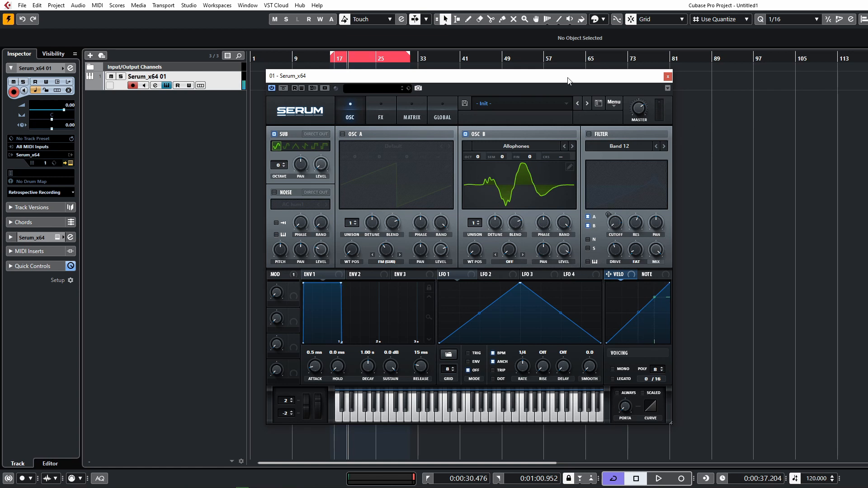
# Audition oscillator B's wavetables by sweeping the wavetable position, and load ML Addifunk.
pyautogui.moveTo(480, 255); pyautogui.dragTo(511, 185)
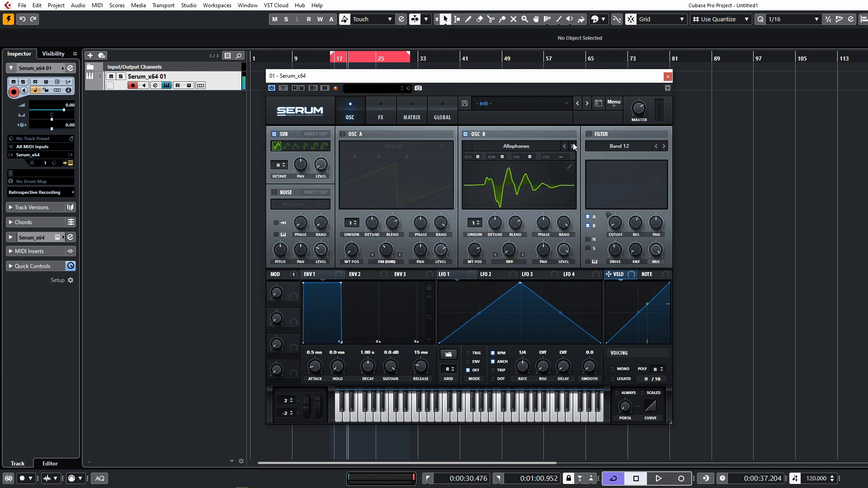
pyautogui.click(572, 146)
pyautogui.moveTo(474, 251); pyautogui.dragTo(474, 308)
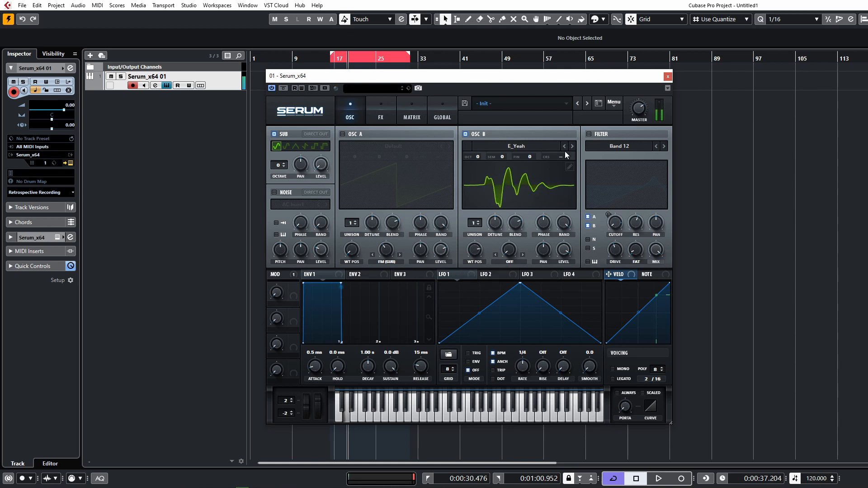
pyautogui.click(572, 146)
pyautogui.moveTo(476, 249); pyautogui.dragTo(483, 313)
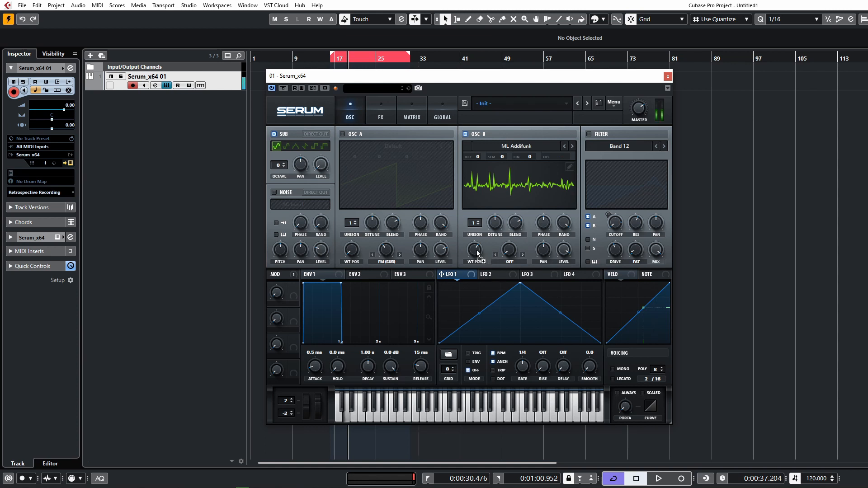
# Modulate oscillator B's wavetable position with LFO 1 and set the LFO rate to 2 bar.
pyautogui.moveTo(442, 274); pyautogui.dragTo(474, 253)
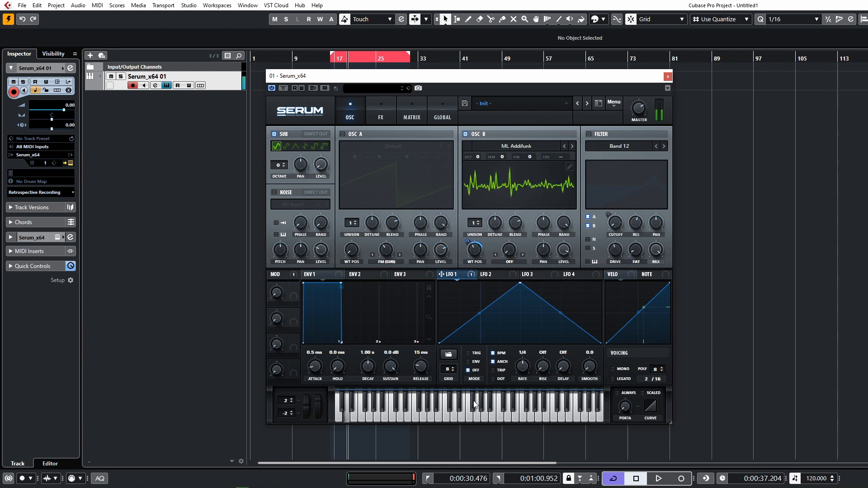
pyautogui.moveTo(525, 373); pyautogui.dragTo(525, 392)
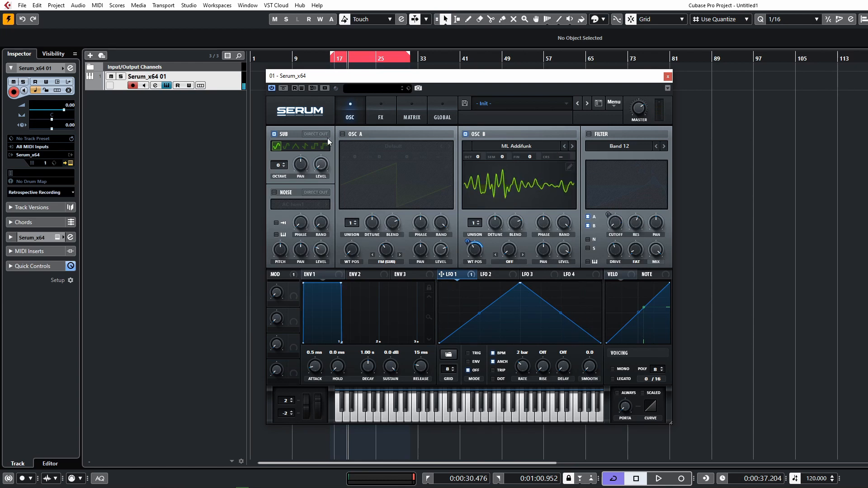
# Switch oscillator A back on and set oscillator B's unison to 2 voices.
pyautogui.click(342, 134)
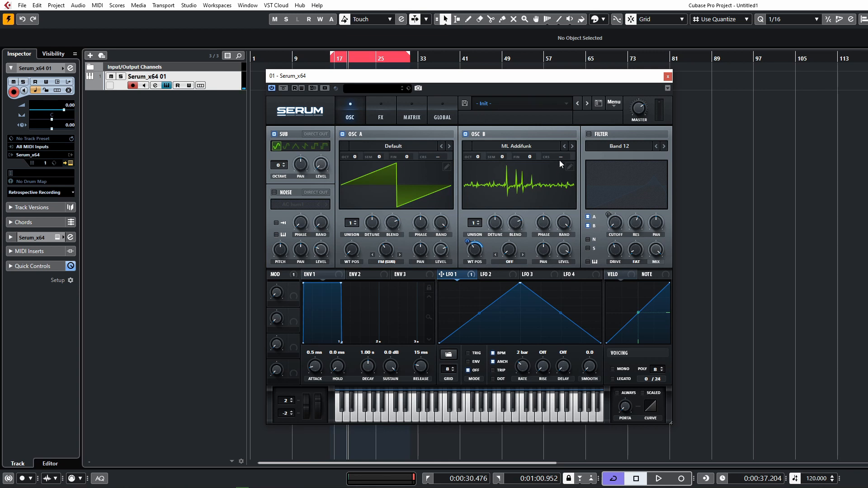
pyautogui.moveTo(474, 226); pyautogui.dragTo(475, 221)
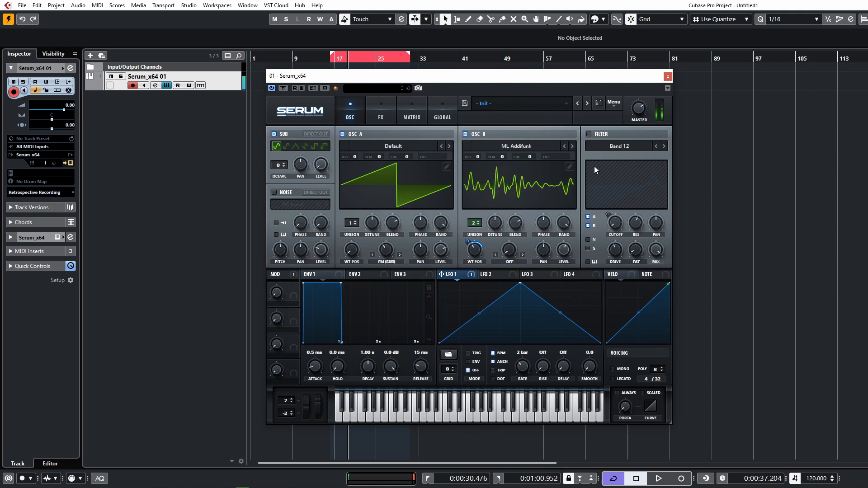
# Switch the Band 12 filter back on, raise the sub oscillator's level and route the sub through the filter.
pyautogui.click(589, 134)
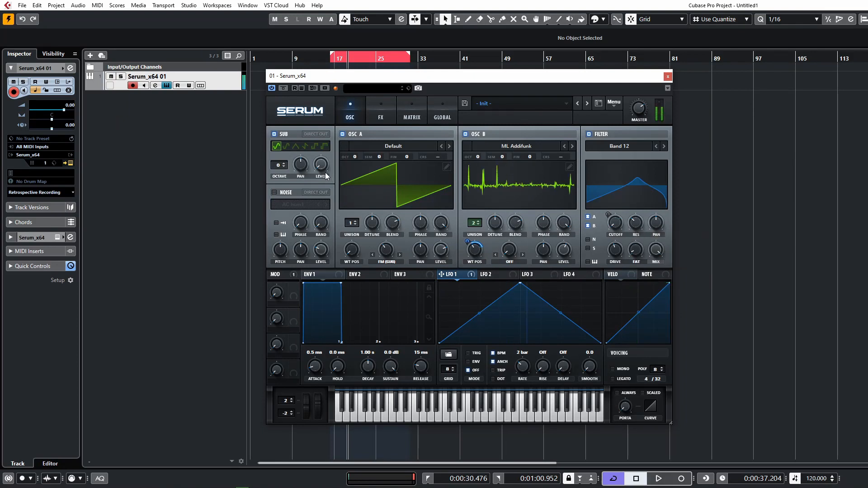
pyautogui.moveTo(329, 161)
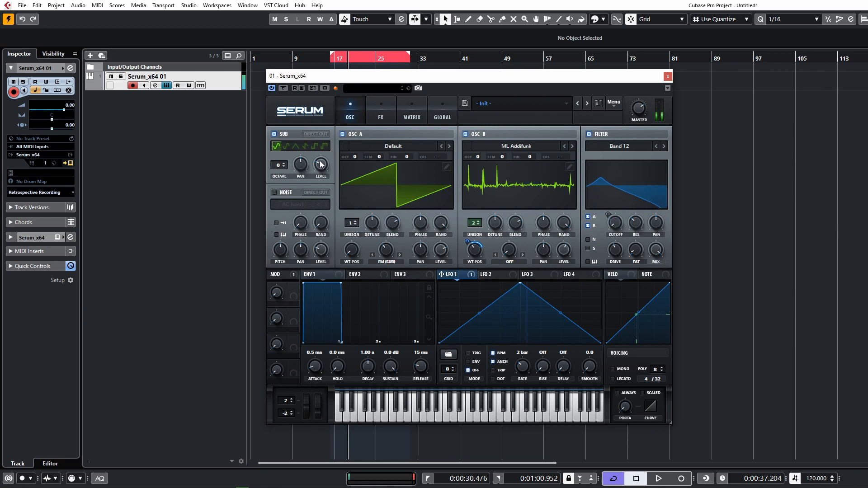
pyautogui.click(589, 249)
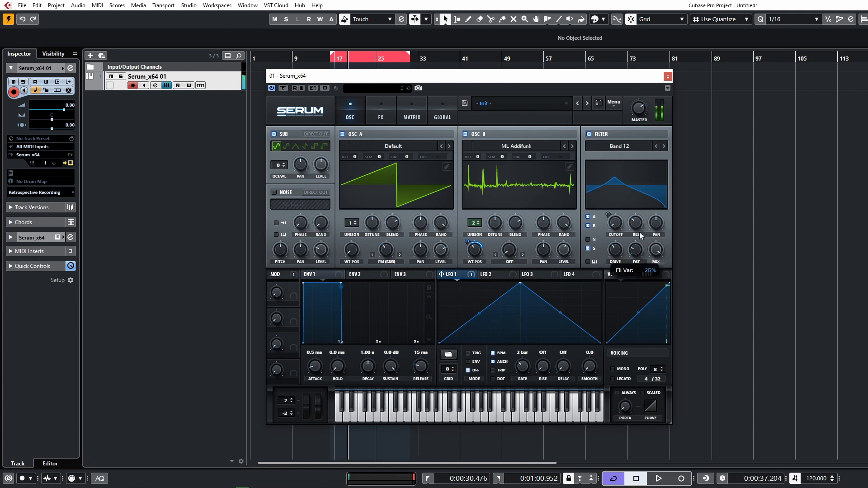
# Enable the distortion effect in Downsample mode and lower its drive to about 15%.
pyautogui.click(381, 113)
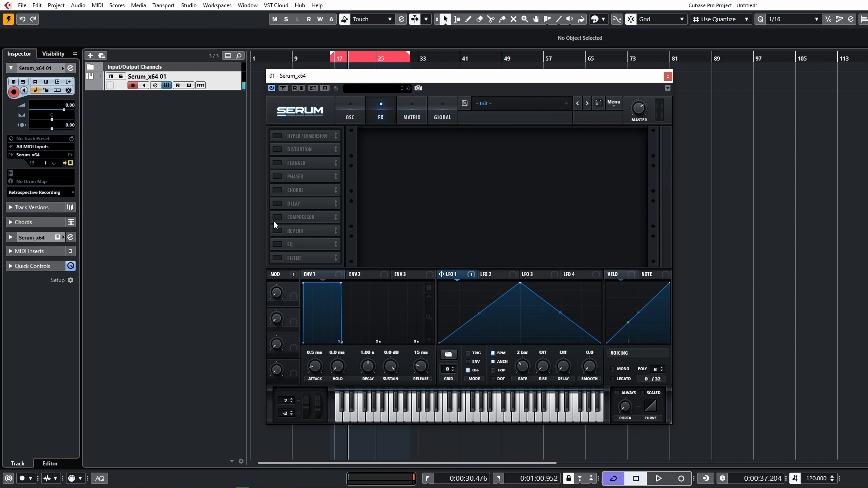
pyautogui.click(279, 149)
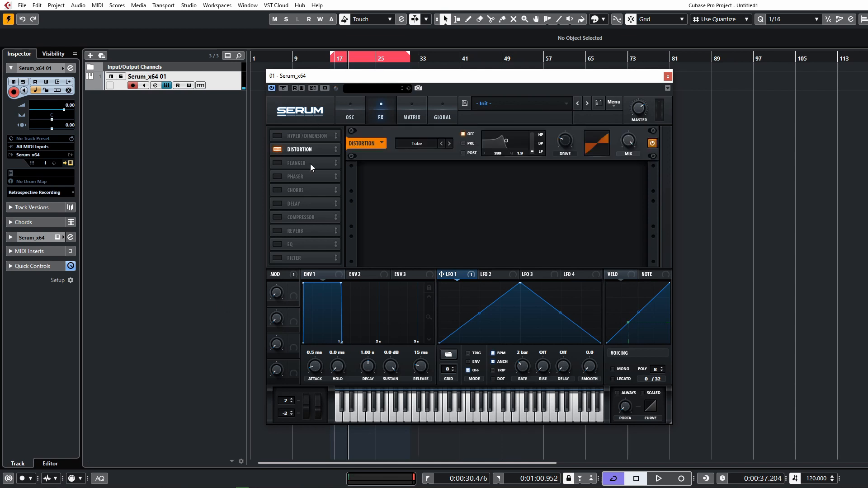
pyautogui.click(429, 142)
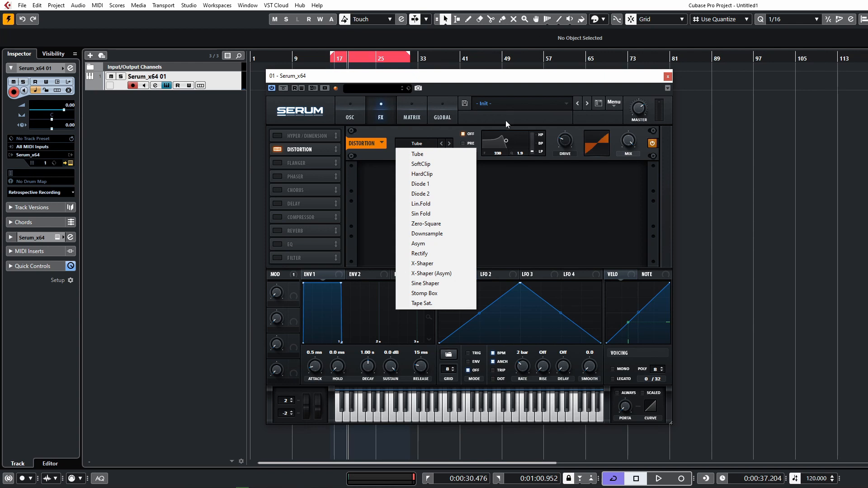
pyautogui.click(436, 234)
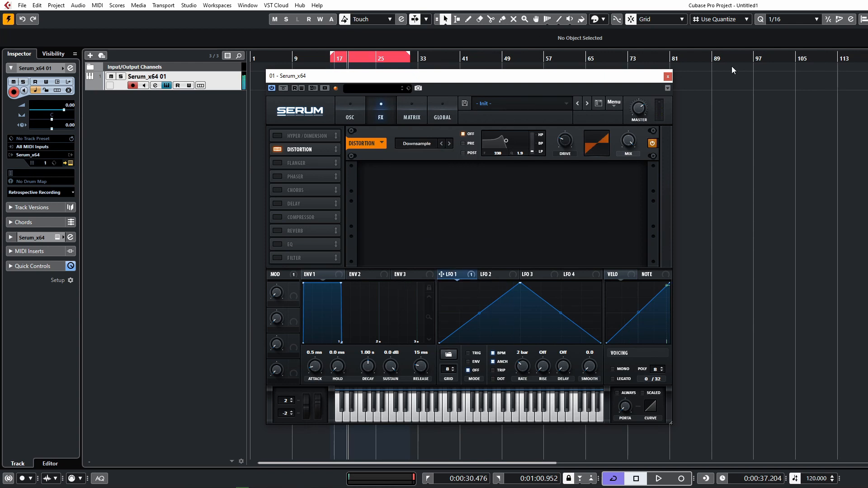
pyautogui.moveTo(563, 143)
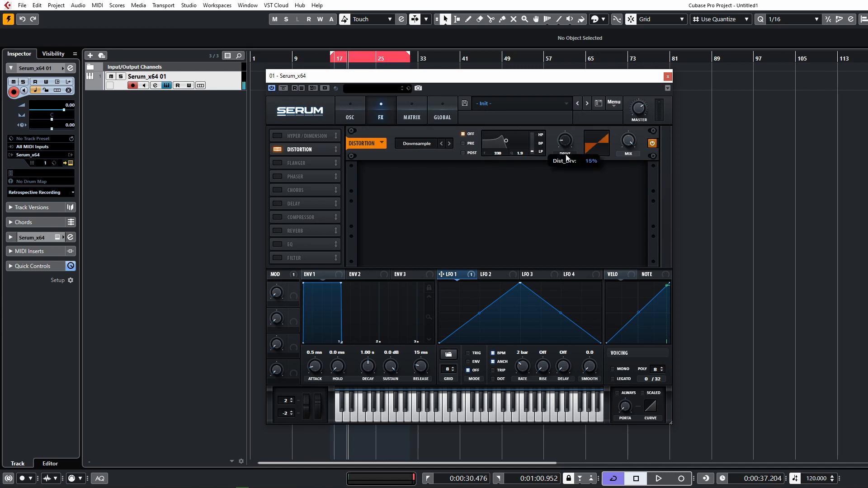
pyautogui.moveTo(566, 158); pyautogui.dragTo(567, 162)
# Enable the compressor ahead of the phaser, in multiband mode with the threshold at about -11.8 dB.
pyautogui.click(283, 219)
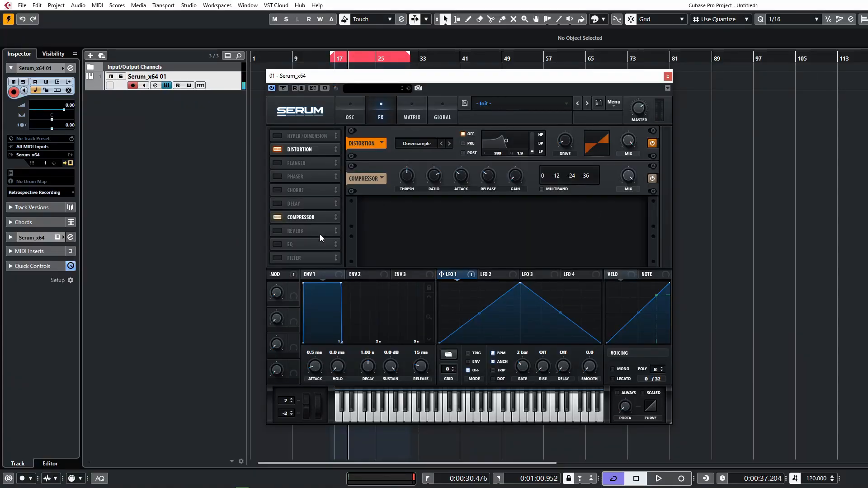
pyautogui.moveTo(324, 218); pyautogui.dragTo(333, 164)
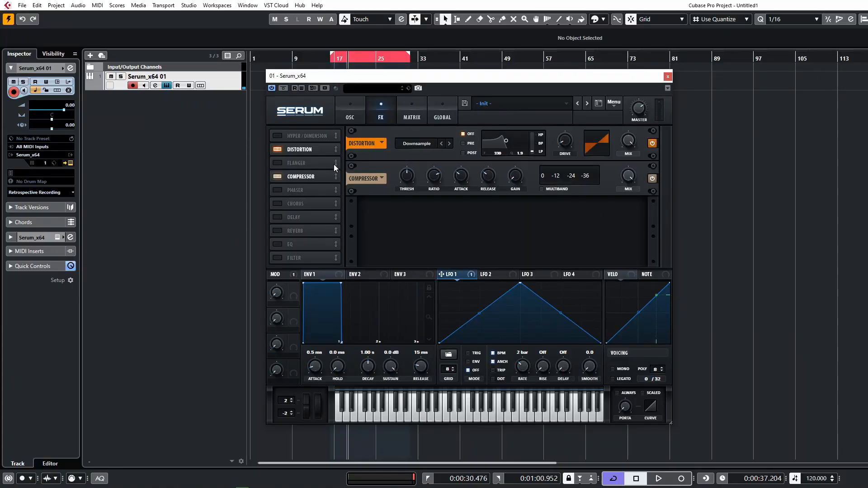
pyautogui.click(541, 188)
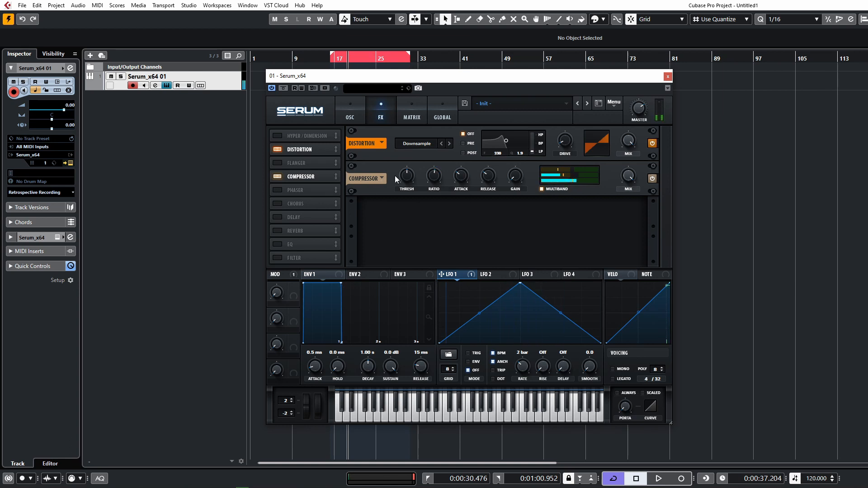
pyautogui.moveTo(400, 176); pyautogui.dragTo(399, 190)
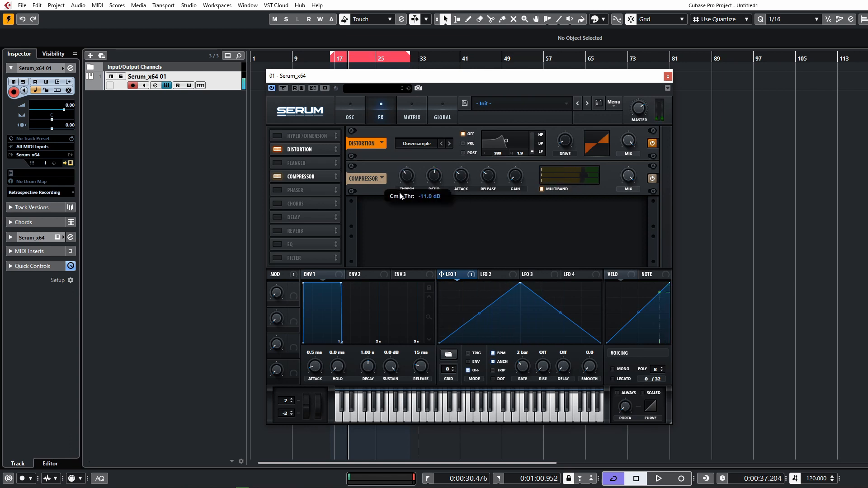
# Enable the delay effect with about 36% mix, 1/8 times on both sides and a dotted right channel.
pyautogui.click(278, 218)
pyautogui.moveTo(634, 210)
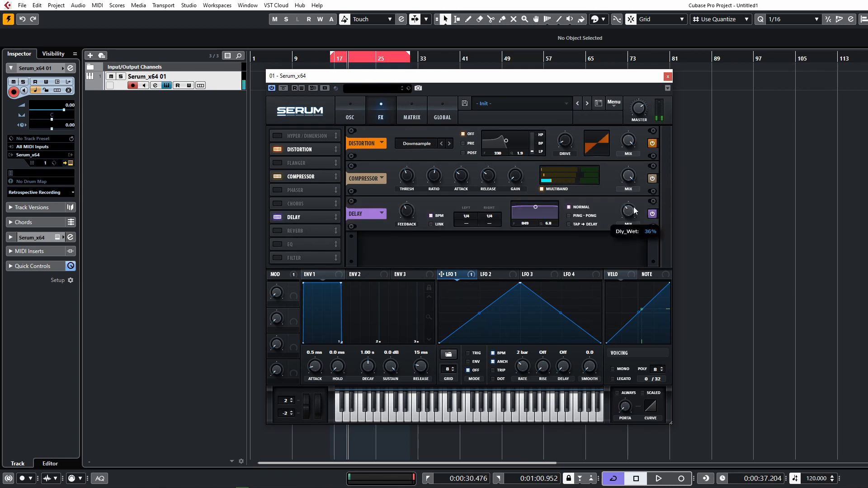
pyautogui.click(490, 225)
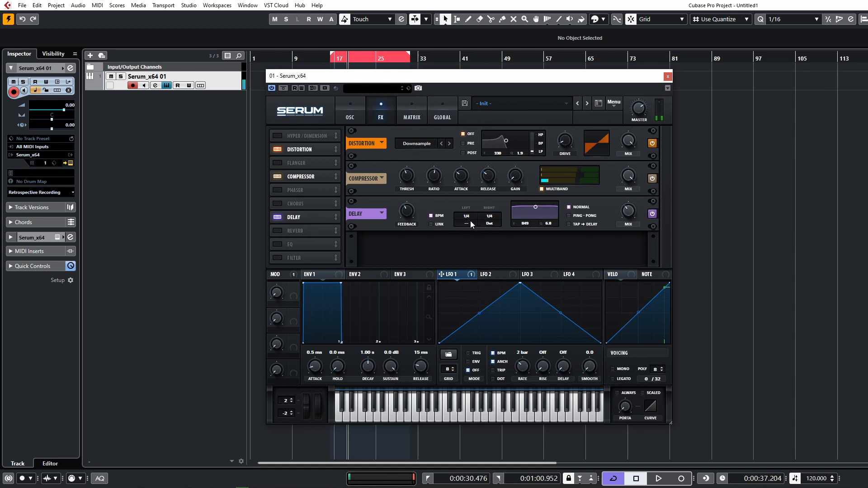
pyautogui.moveTo(471, 216)
pyautogui.mouseDown()
pyautogui.moveTo(474, 203)
pyautogui.moveTo(475, 227)
pyautogui.mouseUp()
# Enable Hyper/Dimension, turn down the Hyper mix with unison at 0, and adjust the Dimension mix.
pyautogui.click(277, 136)
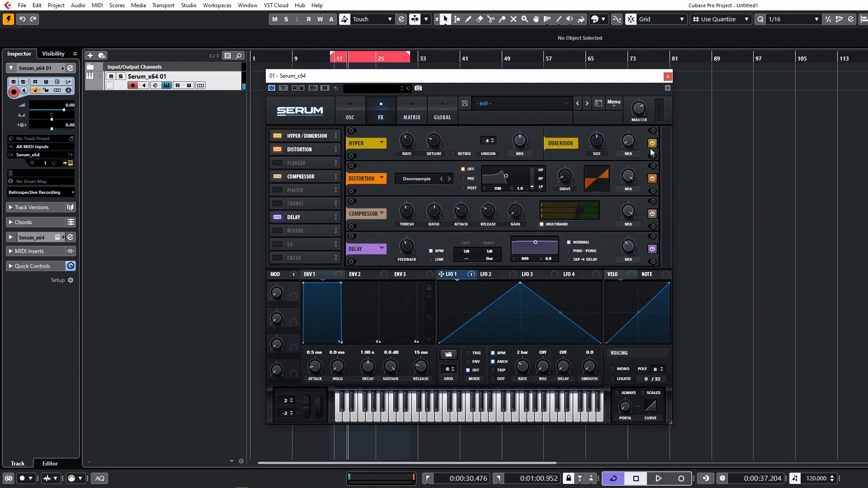
pyautogui.moveTo(630, 141); pyautogui.dragTo(630, 135)
pyautogui.moveTo(524, 148); pyautogui.dragTo(524, 158)
pyautogui.moveTo(629, 145); pyautogui.dragTo(629, 140)
pyautogui.moveTo(488, 141); pyautogui.dragTo(488, 189)
pyautogui.moveTo(633, 139)
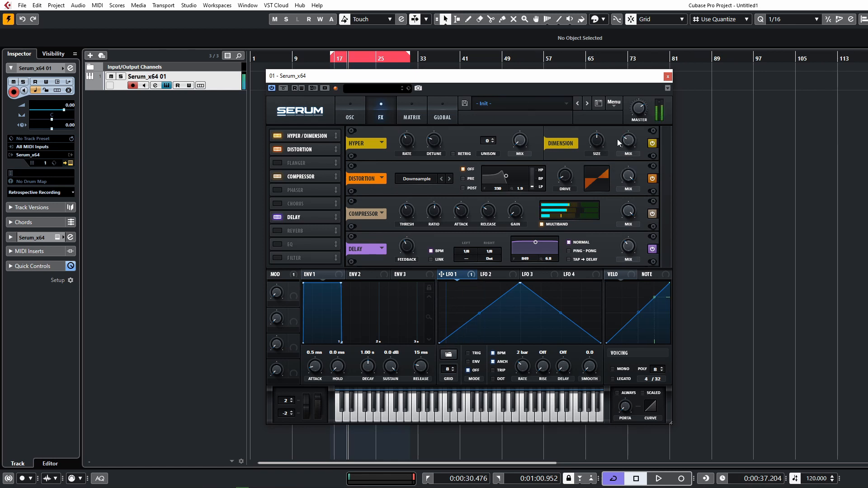
# Enable the reverb effect in Hall mode and adjust its mix.
pyautogui.click(284, 258)
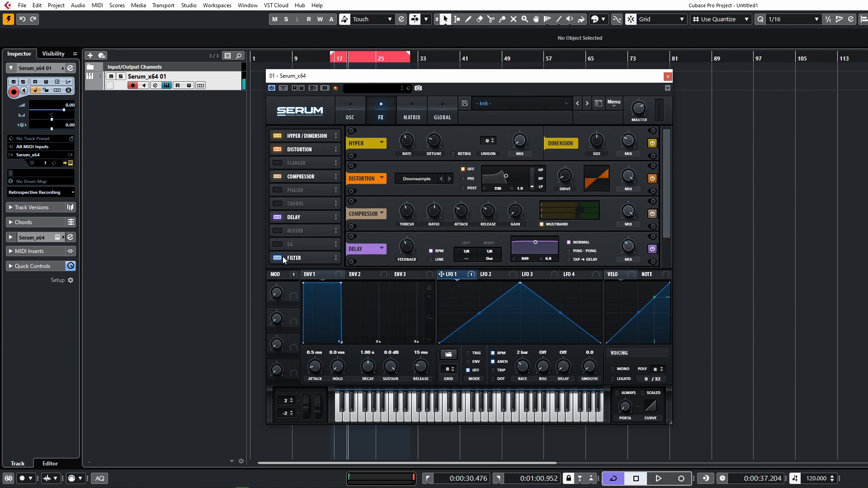
pyautogui.click(274, 257)
pyautogui.click(280, 231)
pyautogui.moveTo(666, 237); pyautogui.dragTo(666, 267)
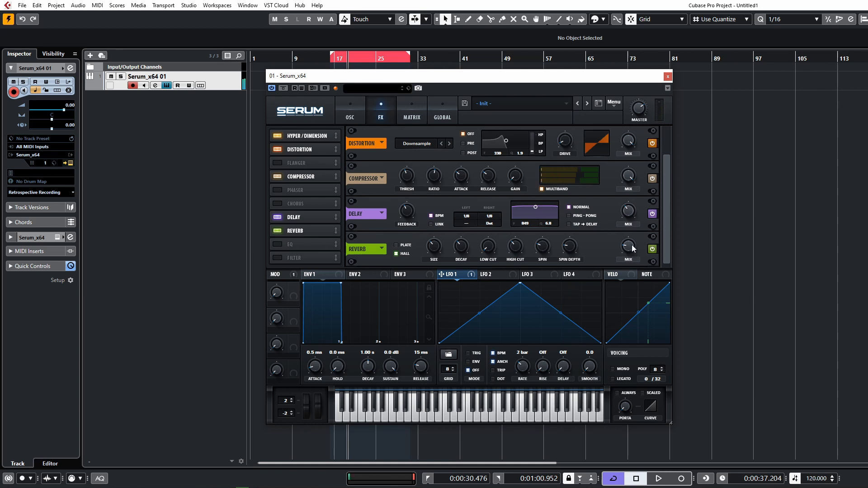
pyautogui.moveTo(631, 245); pyautogui.dragTo(632, 240)
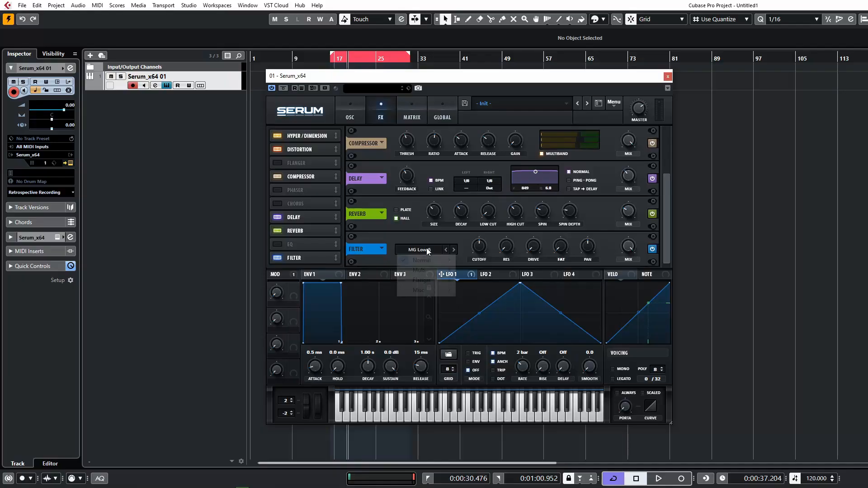
# Set the filter effect's type to Formant-II.
pyautogui.moveTo(431, 293)
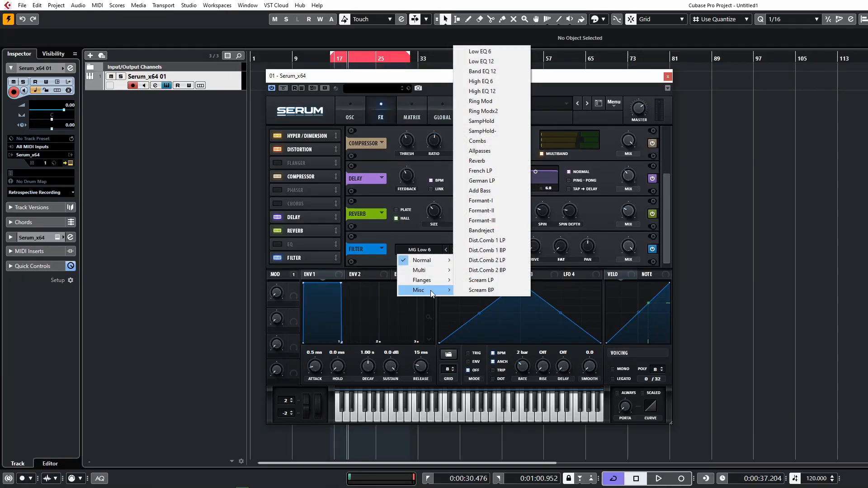
pyautogui.moveTo(442, 274)
pyautogui.click(501, 210)
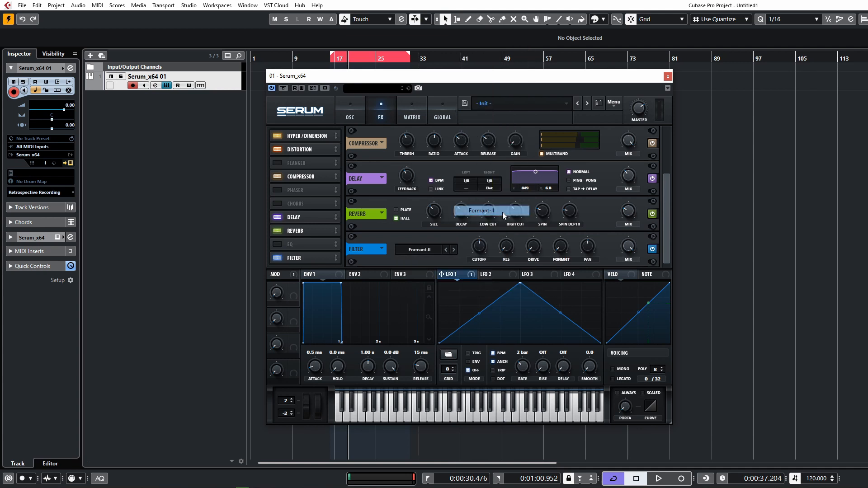
# Add a modulation row routing the Mod Wheel to FX Fil Freq and raise its amount to maximum.
pyautogui.click(357, 401)
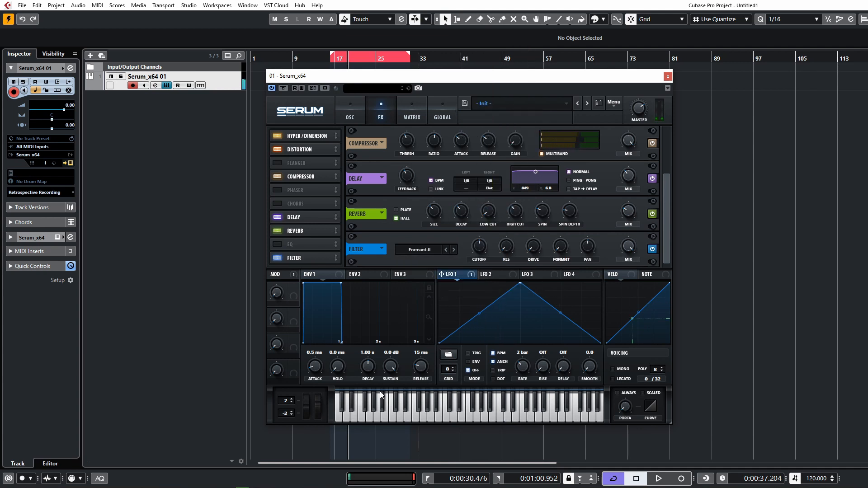
pyautogui.click(413, 110)
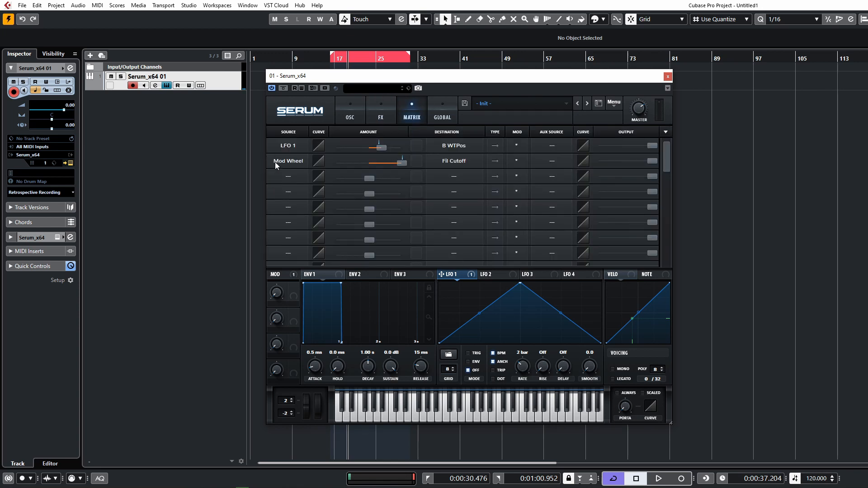
pyautogui.click(277, 176)
pyautogui.click(289, 174)
pyautogui.click(291, 177)
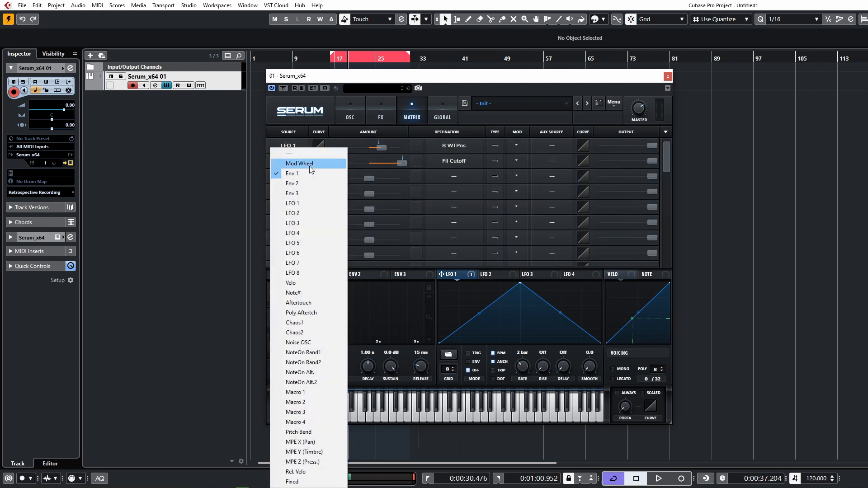
pyautogui.click(309, 166)
pyautogui.click(446, 177)
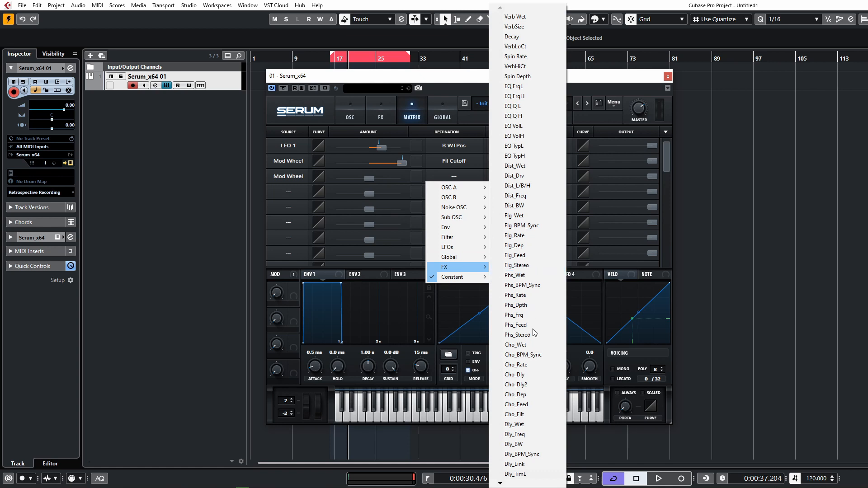
pyautogui.moveTo(516, 484)
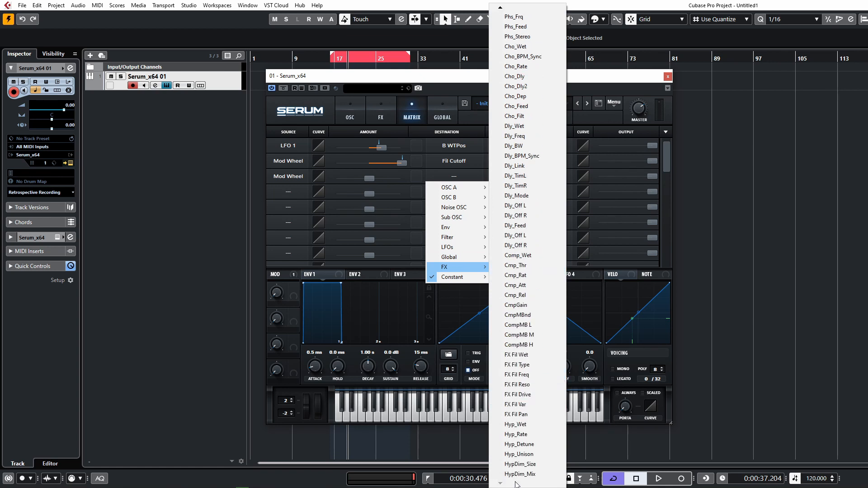
pyautogui.click(531, 374)
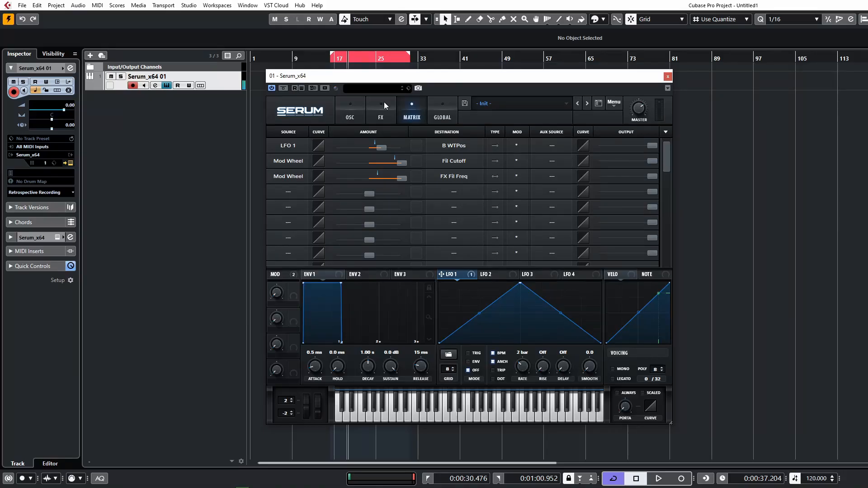
# Move the filter effect in the effects chain to sit between Hyper/Dimension and Distortion.
pyautogui.click(389, 109)
pyautogui.click(437, 117)
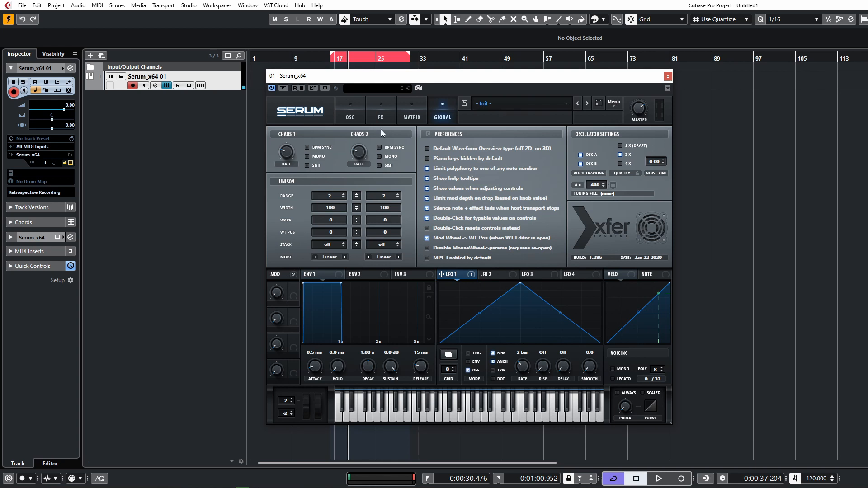
pyautogui.click(350, 115)
pyautogui.click(382, 114)
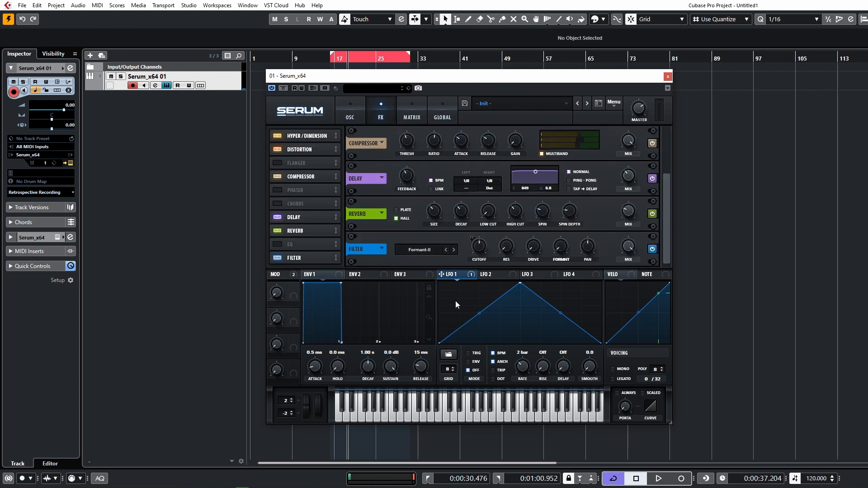
pyautogui.moveTo(304, 258); pyautogui.dragTo(307, 149)
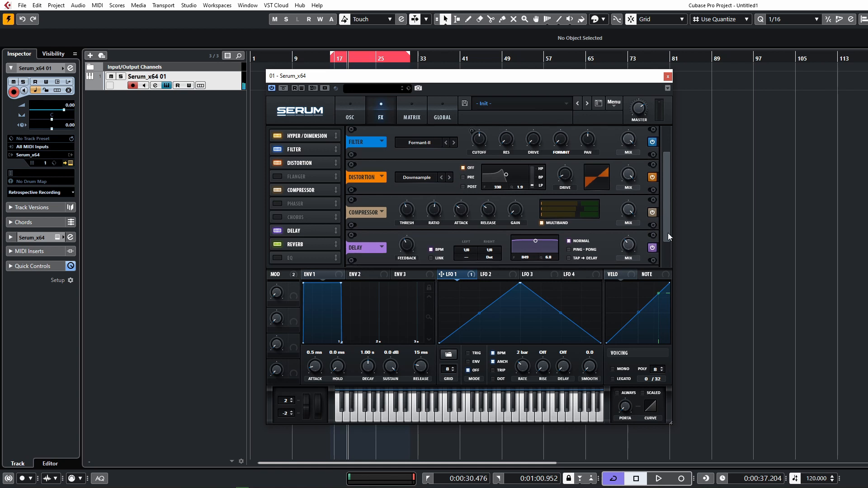
# Assign Macro 1 to the filter effect's mix.
pyautogui.scroll(-1, 668, 233)
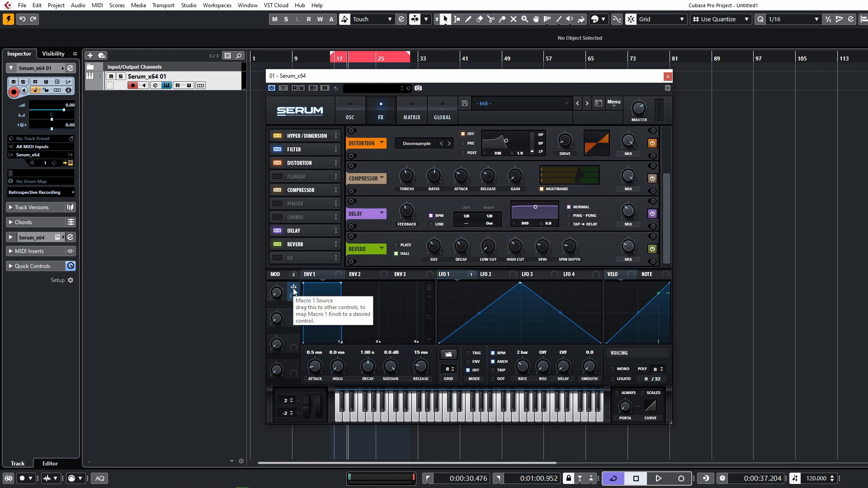
pyautogui.moveTo(294, 288); pyautogui.dragTo(398, 298)
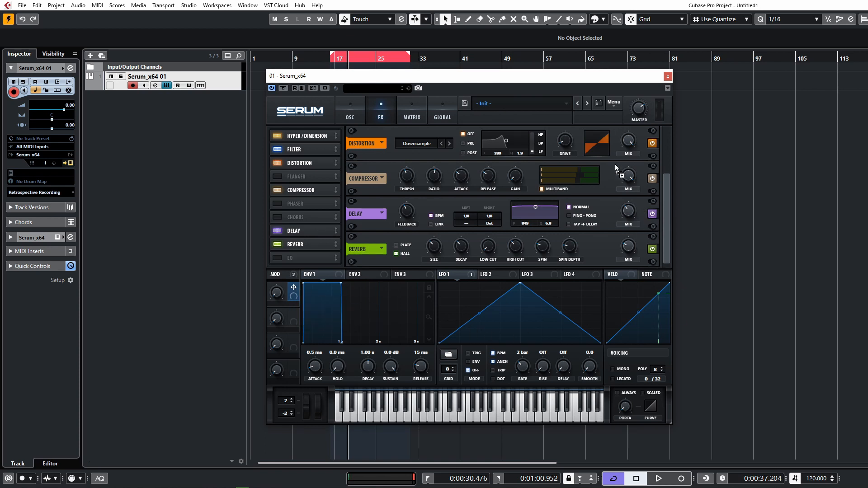
pyautogui.scroll(3, 658, 224)
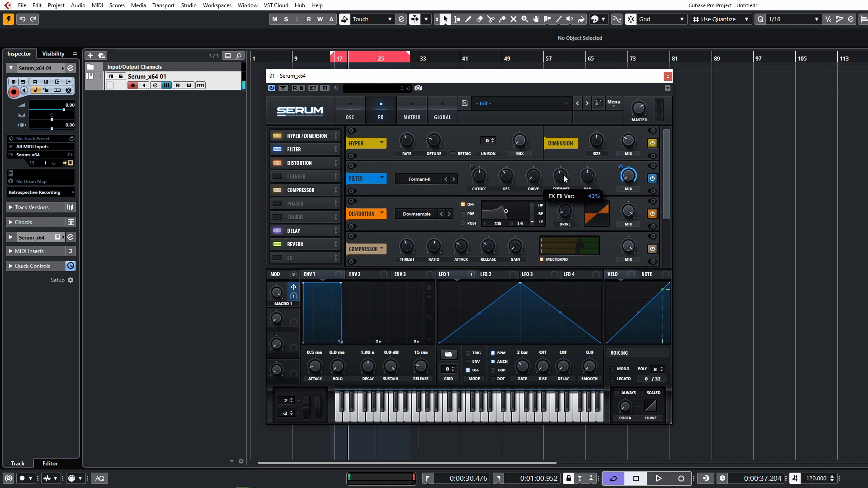
# Assign LFO 2 to the filter effect's formant control and set the LFO rate to one bar.
pyautogui.click(480, 275)
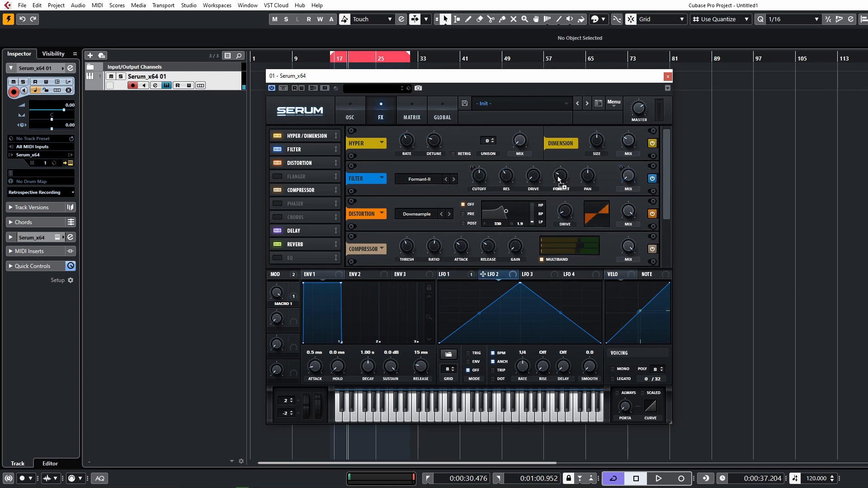
pyautogui.moveTo(559, 179); pyautogui.dragTo(560, 177)
pyautogui.moveTo(522, 369); pyautogui.dragTo(520, 383)
# Rename Macro 1 to FORMANT MIX.
pyautogui.doubleClick(280, 305)
pyautogui.write('FORMANT')
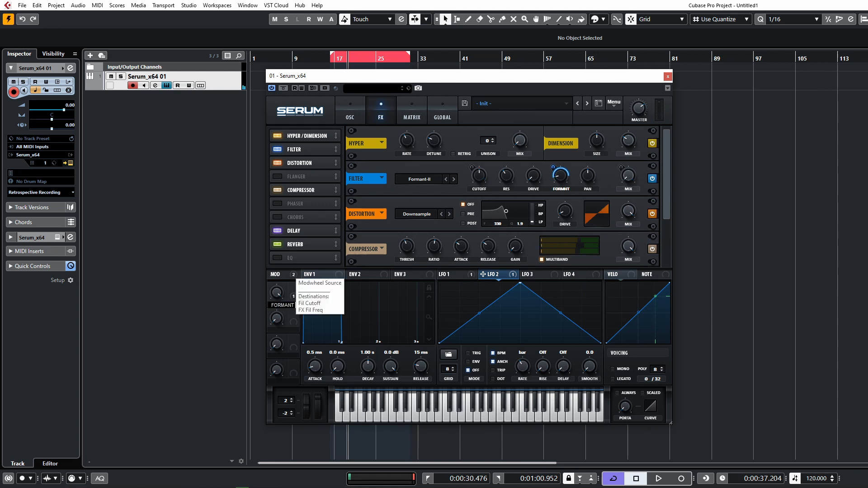
pyautogui.write(' MIU')
pyautogui.press('BackSpace')
pyautogui.write('X')
pyautogui.press('Return')
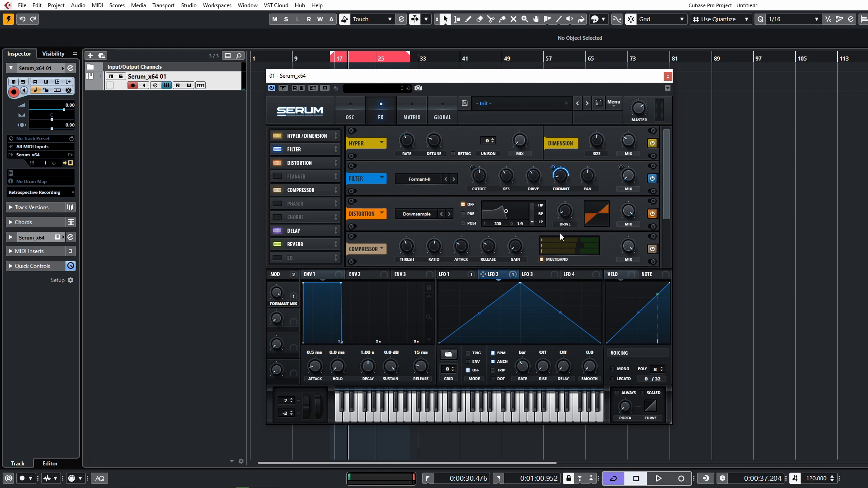
# Assign LFO 2 to the filter effect's cutoff as well.
pyautogui.moveTo(483, 209); pyautogui.dragTo(479, 176)
pyautogui.moveTo(472, 166)
# Clear the LFO 2 source from the FX Fil Var modulation row, and clear then restore LFO 1 as the B WTPos source.
pyautogui.click(409, 116)
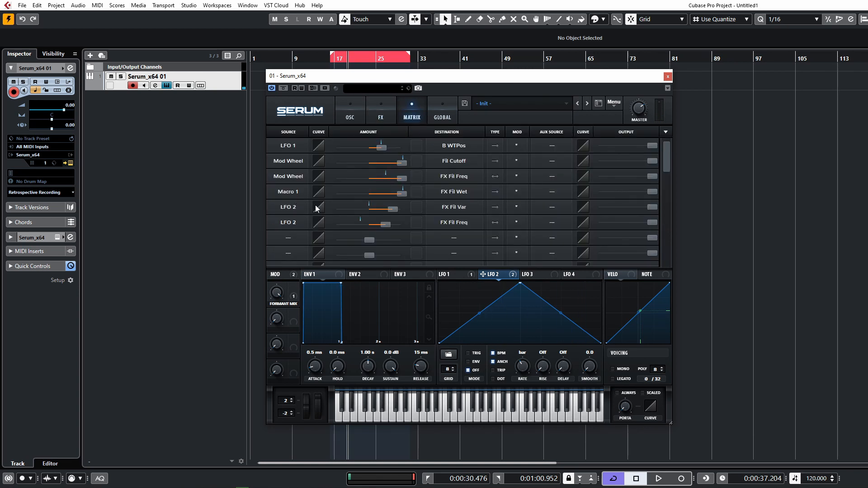
pyautogui.click(290, 146)
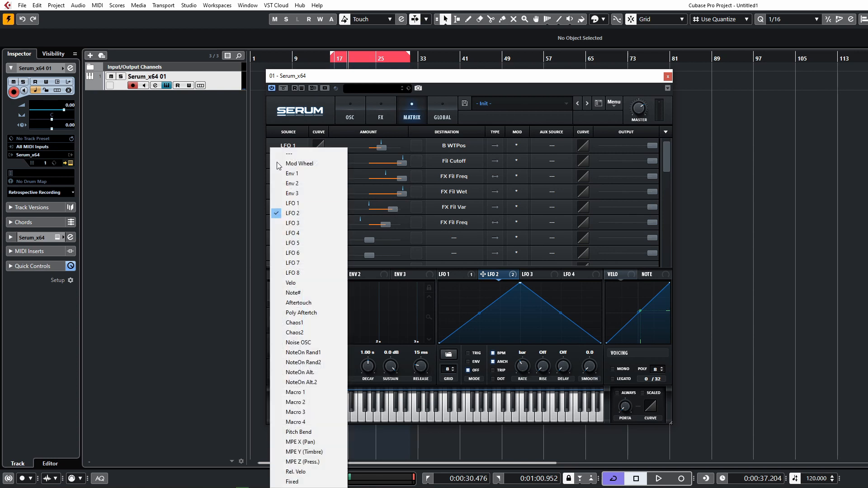
pyautogui.click(290, 154)
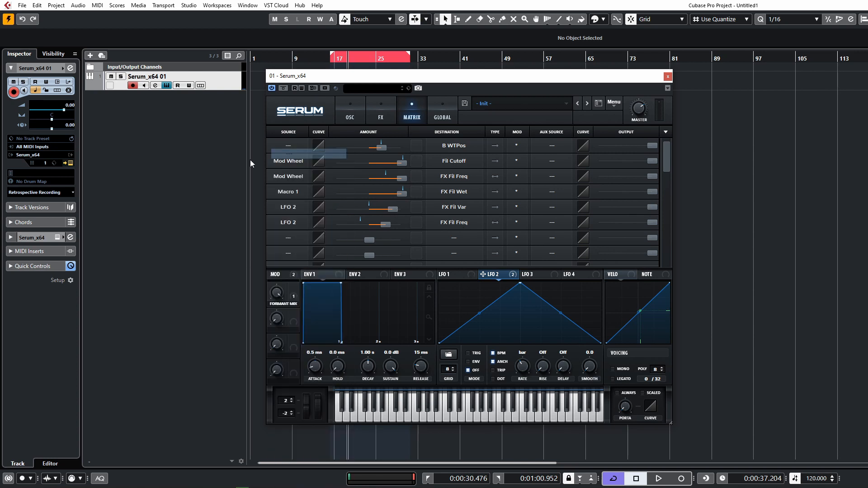
pyautogui.click(298, 209)
pyautogui.click(289, 154)
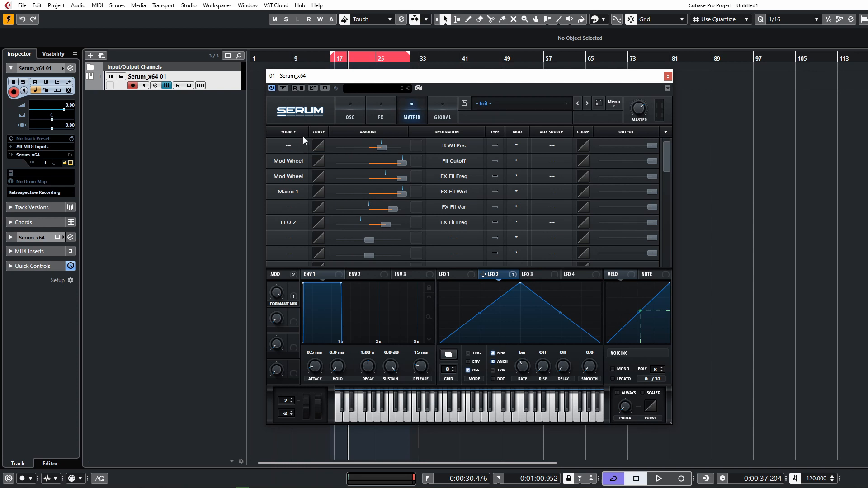
pyautogui.click(287, 148)
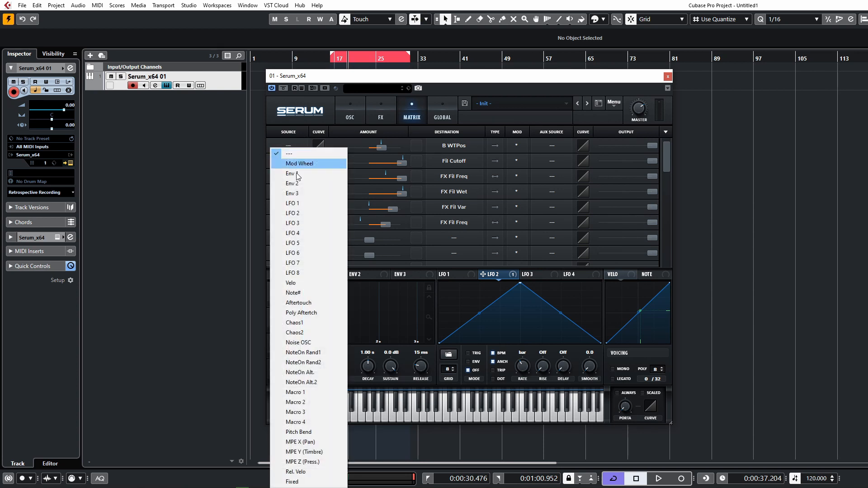
pyautogui.click(294, 203)
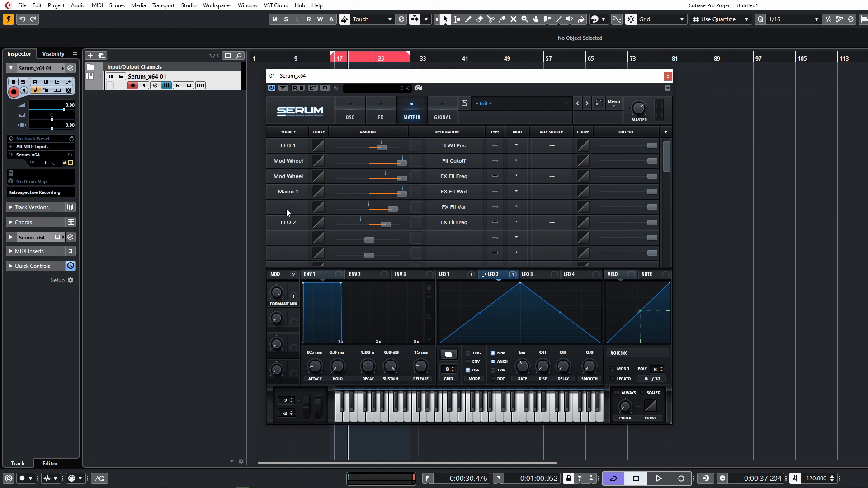
# Change the destination of the second Mod Wheel modulation row to FX Fil Var.
pyautogui.click(454, 175)
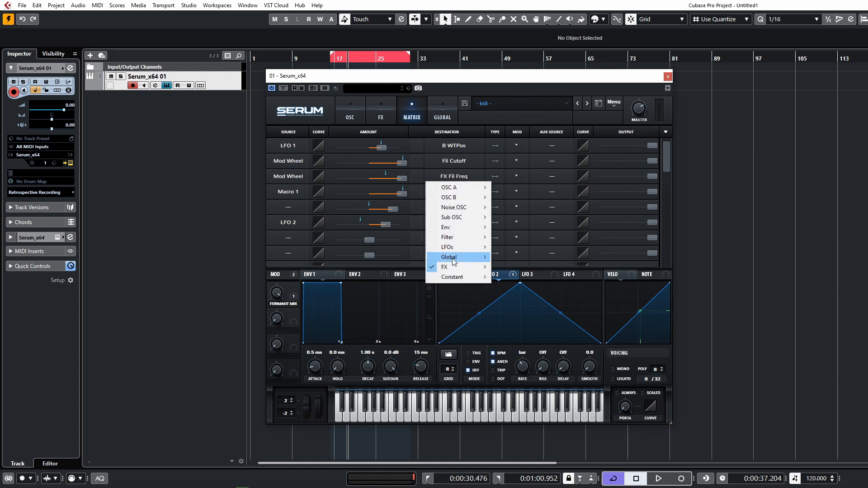
pyautogui.moveTo(452, 264)
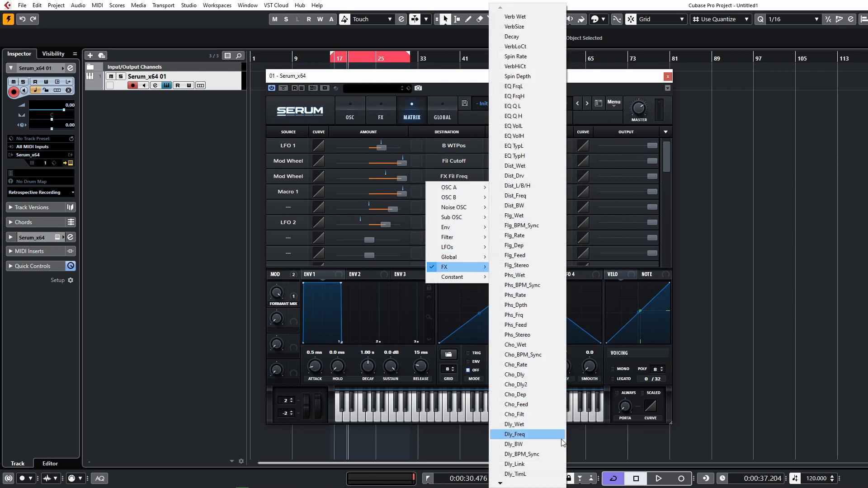
pyautogui.moveTo(500, 483)
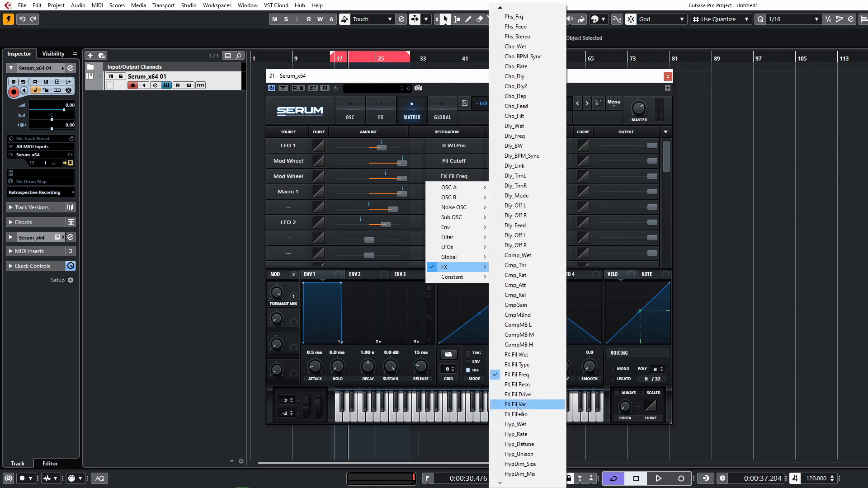
pyautogui.click(522, 405)
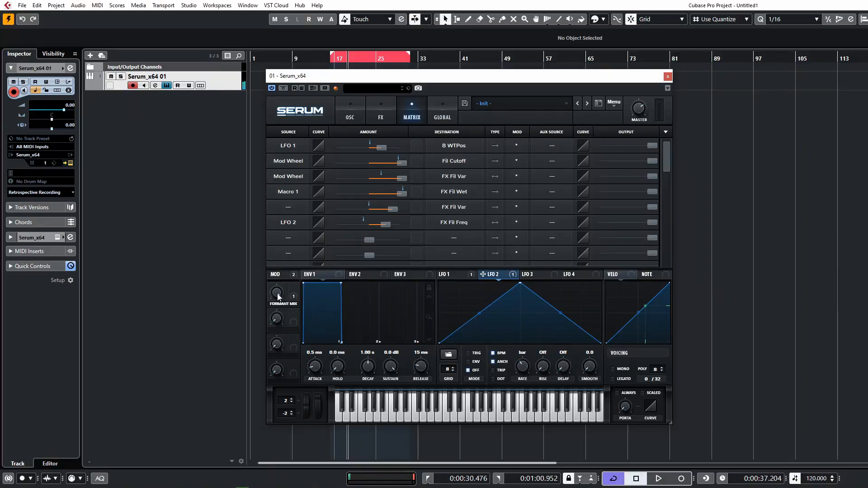
# Turn down the FORMANT MIX macro and enable Mono and Legato voicing.
pyautogui.moveTo(277, 294); pyautogui.dragTo(287, 358)
pyautogui.click(613, 369)
pyautogui.moveTo(627, 407)
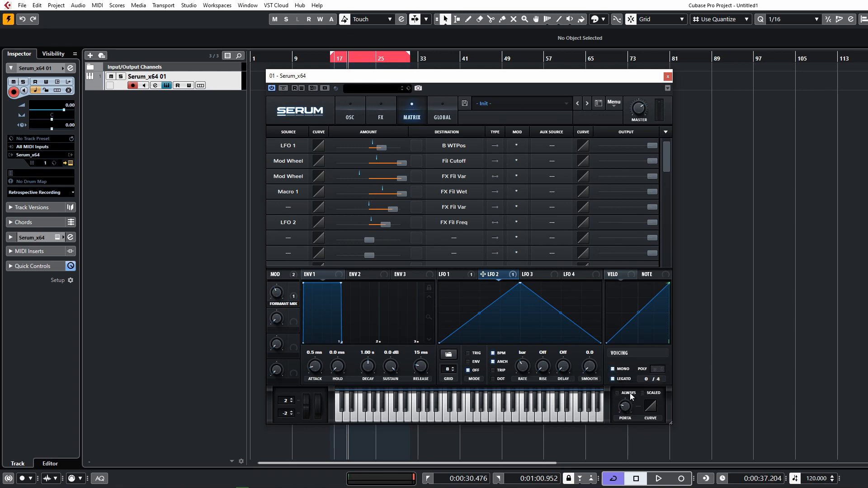